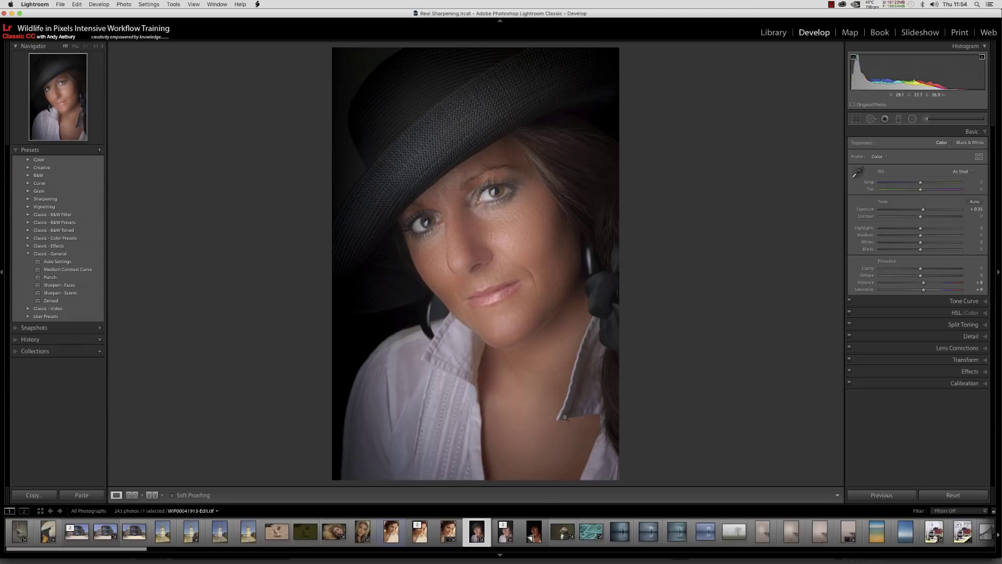
- Select the unedited raw virtual copy and view the same raw file's rendering in RawTherapee before returning to Lightroom
left_click(535, 534)
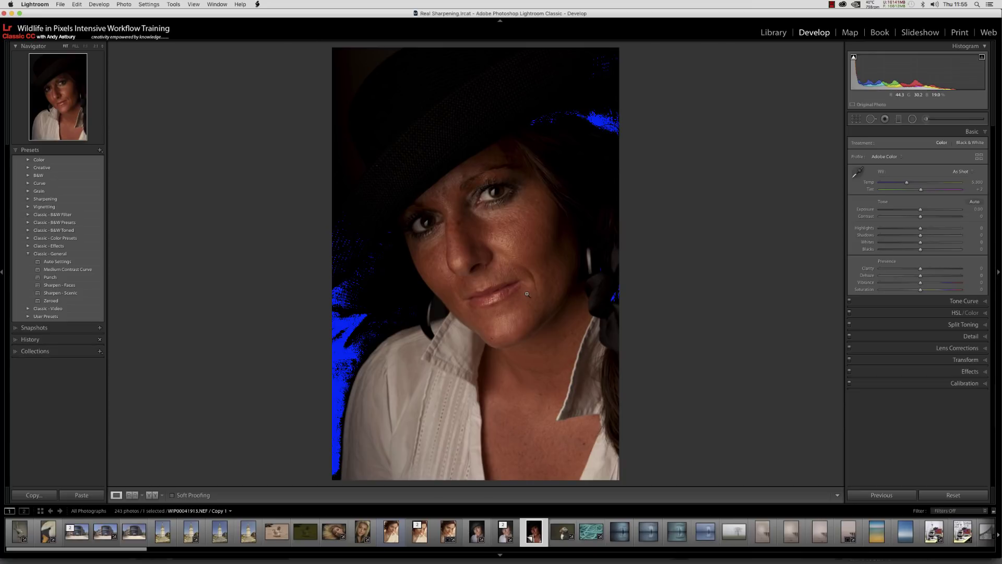
key("ctrl+Up")
left_click(291, 371)
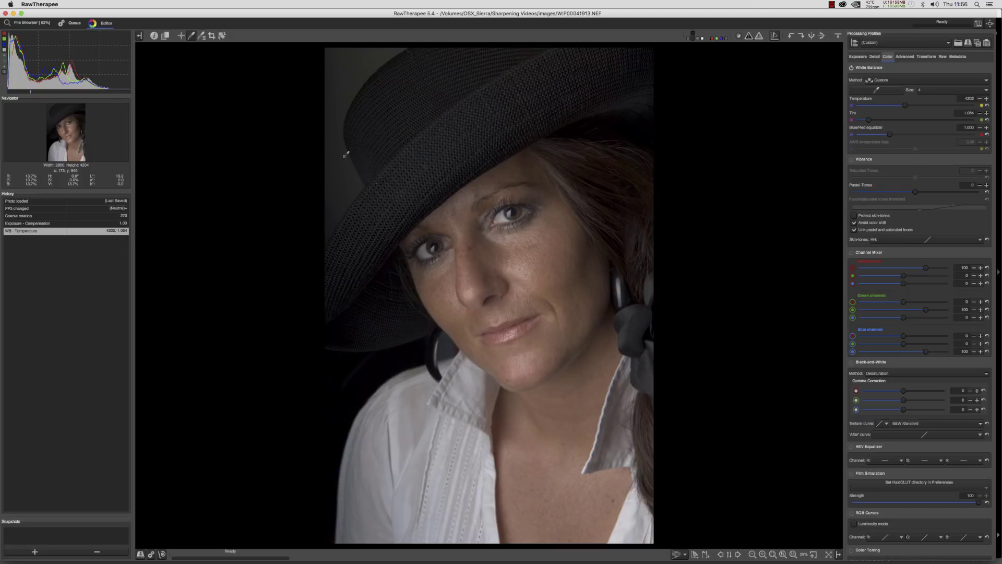
key("ctrl+Up")
left_click(623, 160)
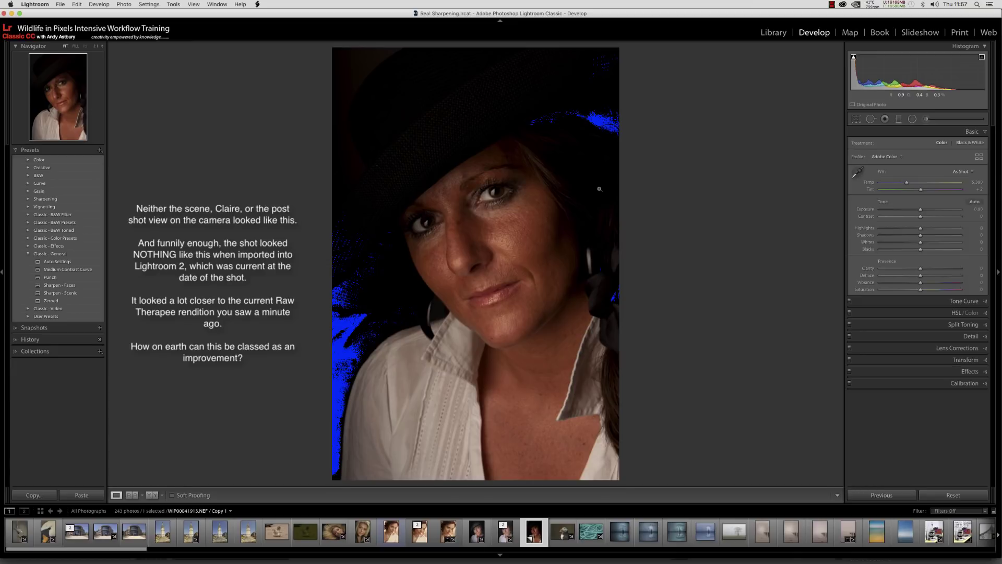
- Compare the finished TIFF edit, the adjusted raw file and the default raw virtual copy of the hat portrait
key("Left")
key("Left")
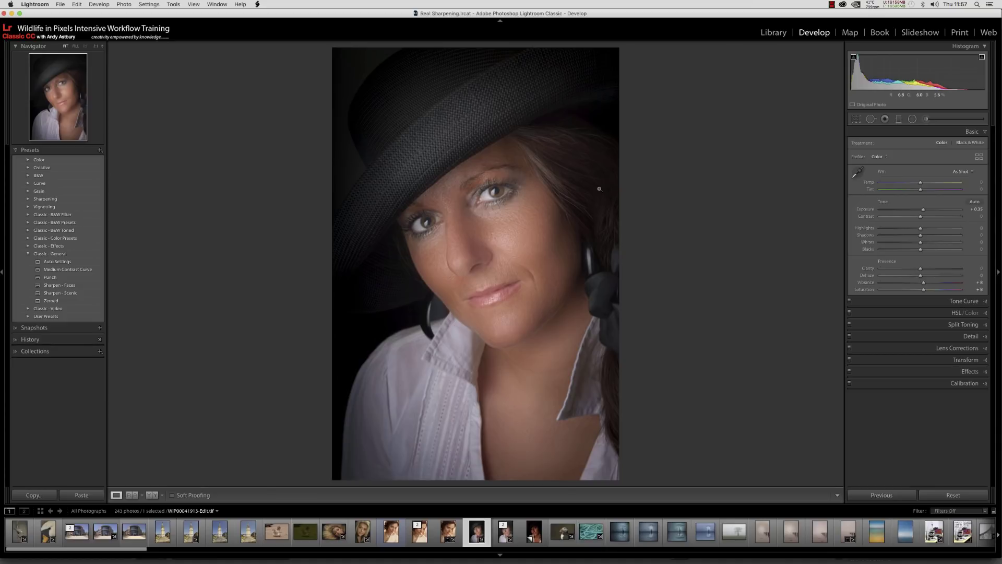
key("Right")
key("Right")
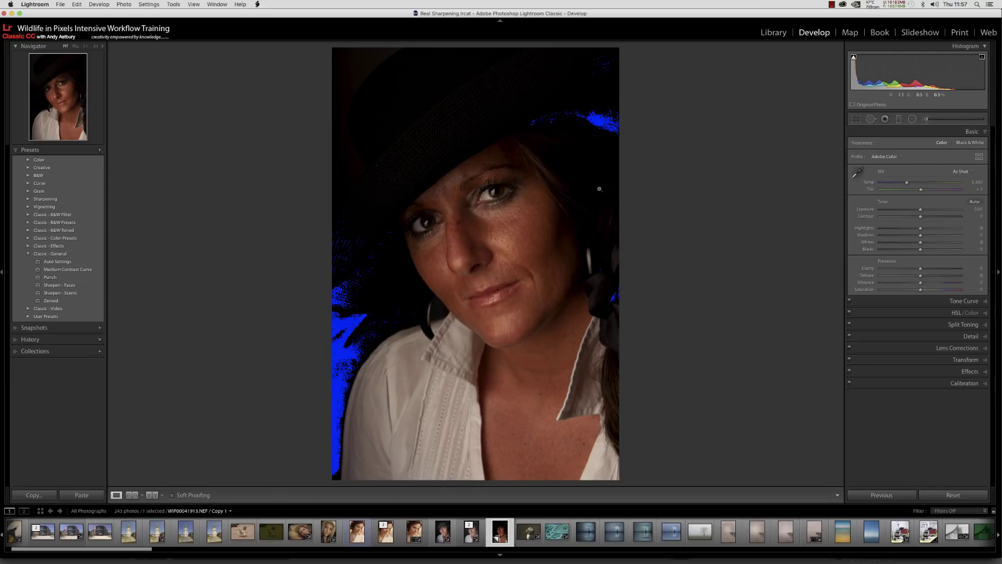
key("Left")
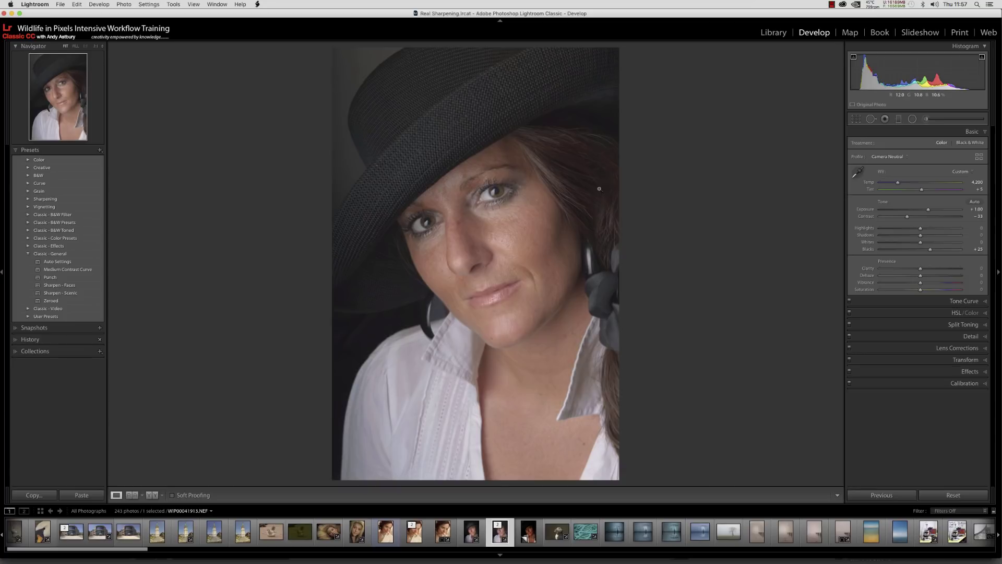
key("Left")
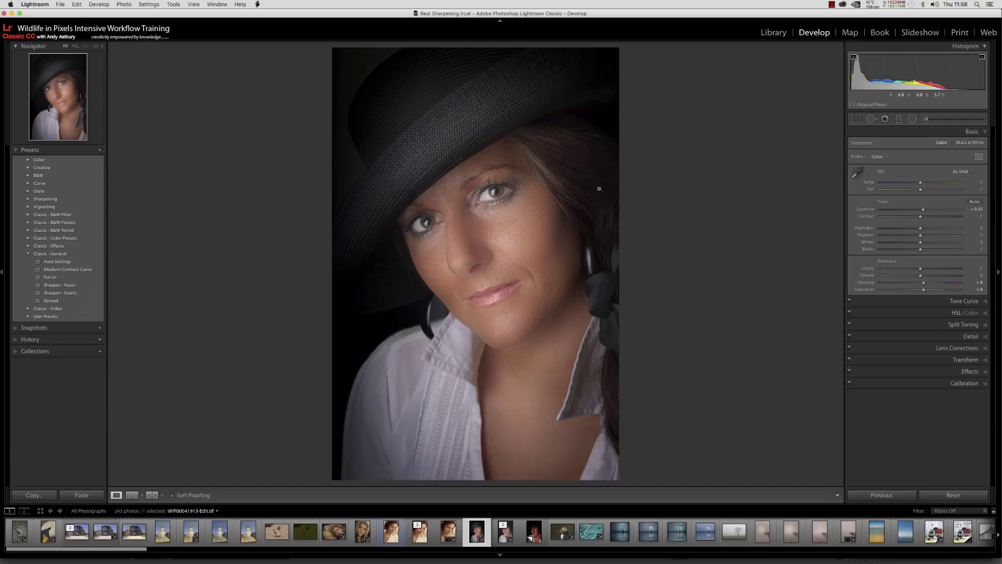
key("Right")
key("Right")
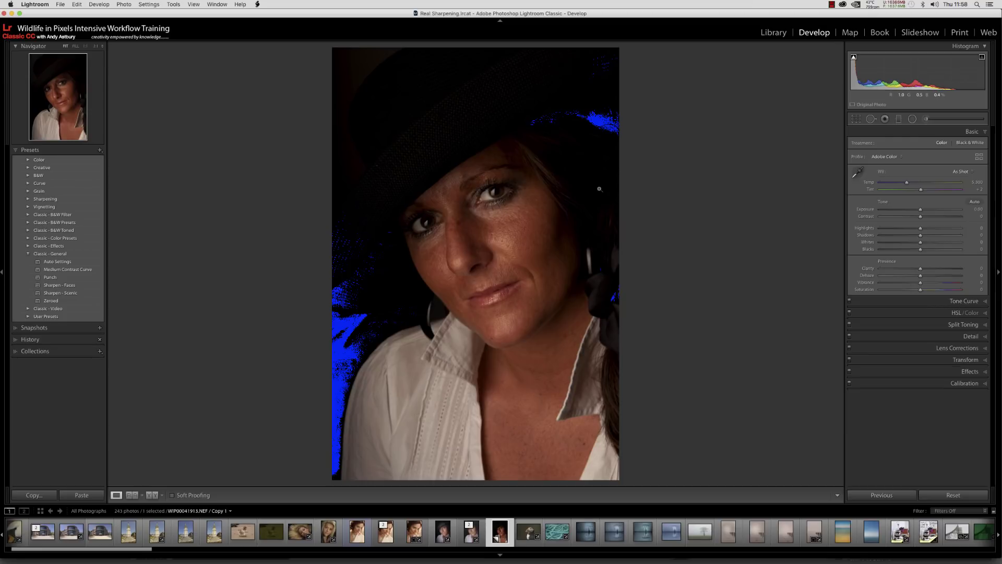
key("Left")
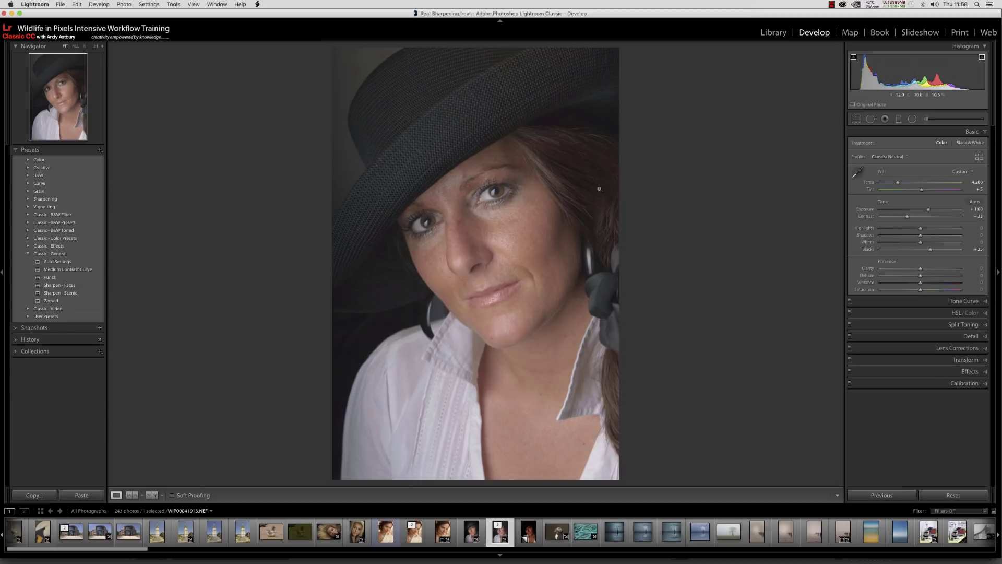
key("Right")
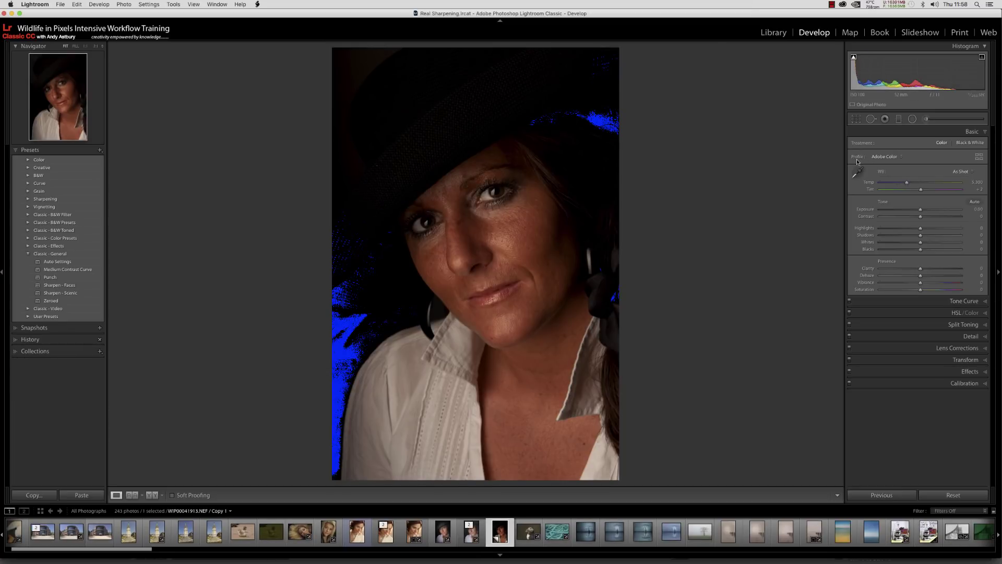
- Apply the Camera Neutral camera-matching profile to the raw virtual copy
left_click(900, 157)
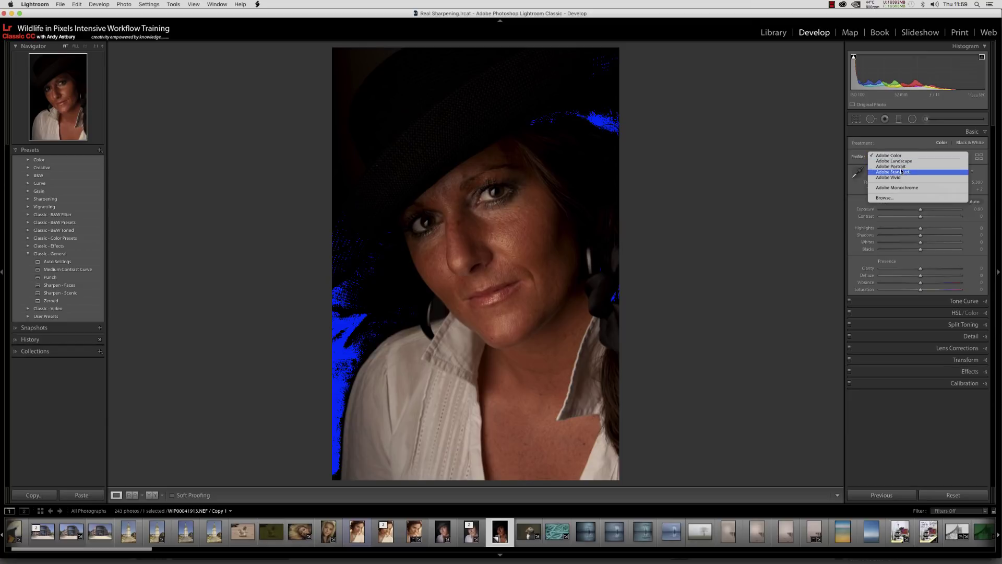
left_click(896, 198)
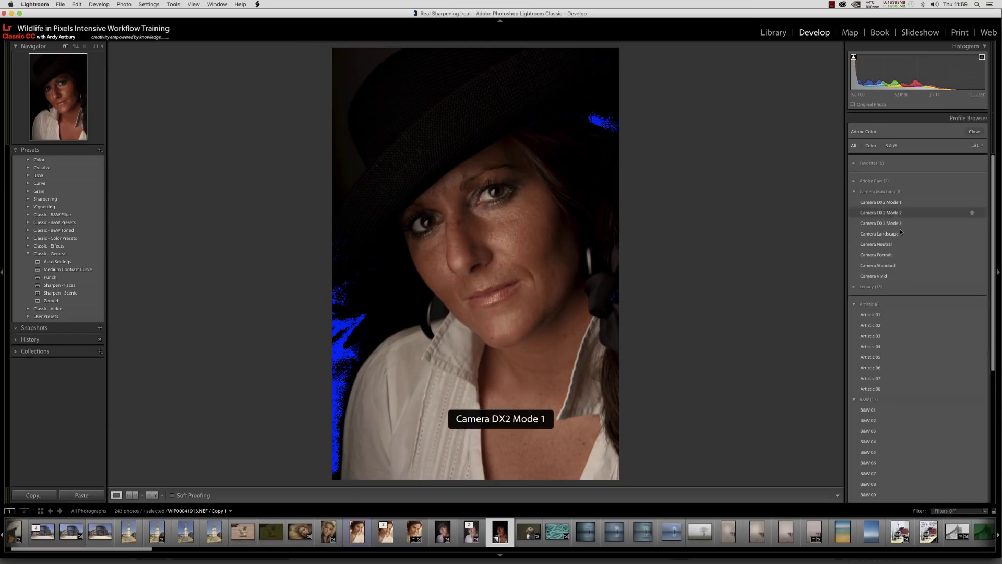
double_click(877, 244)
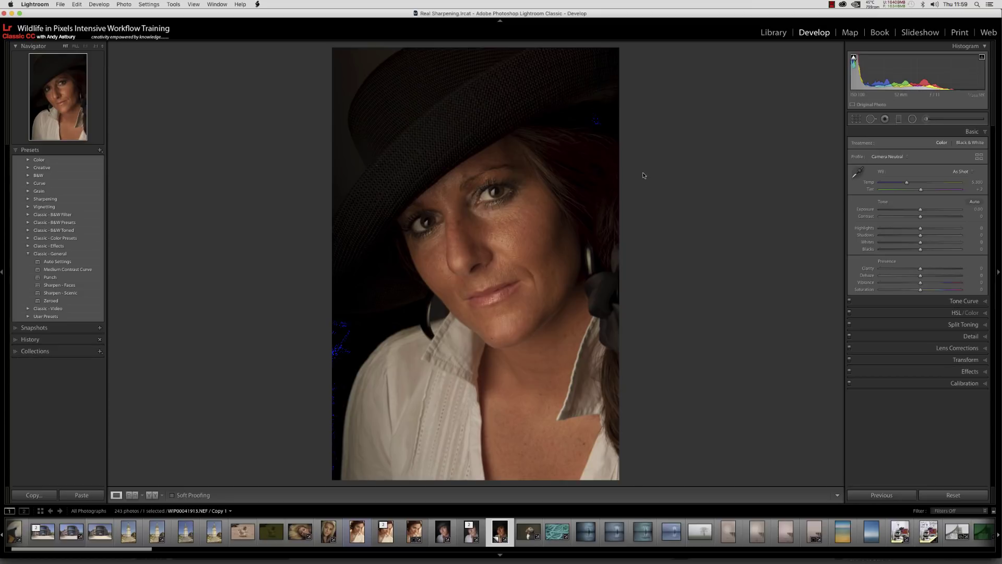
- Set the calibration process of the raw virtual copy to Version 2 (2010)
left_click(966, 384)
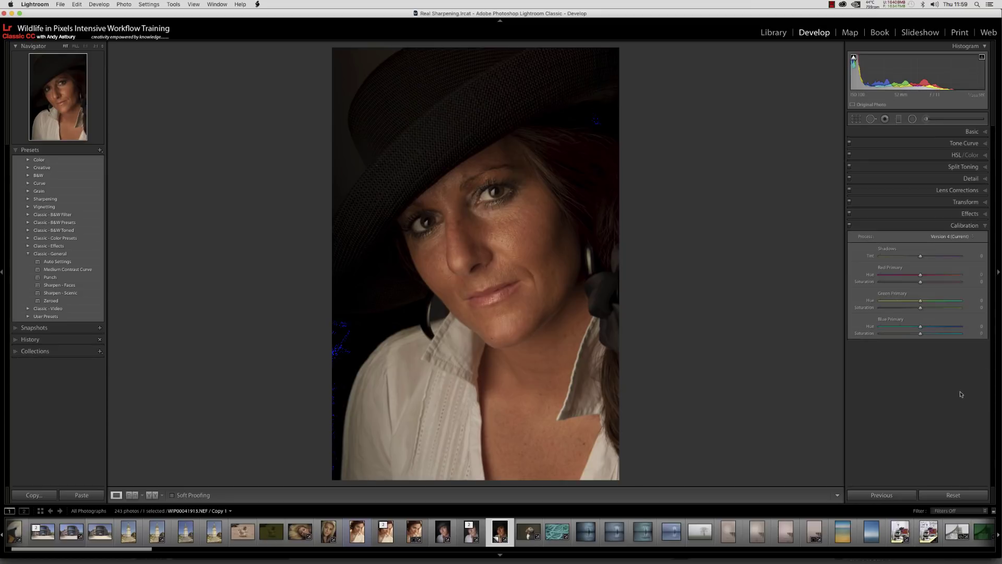
left_click(945, 237)
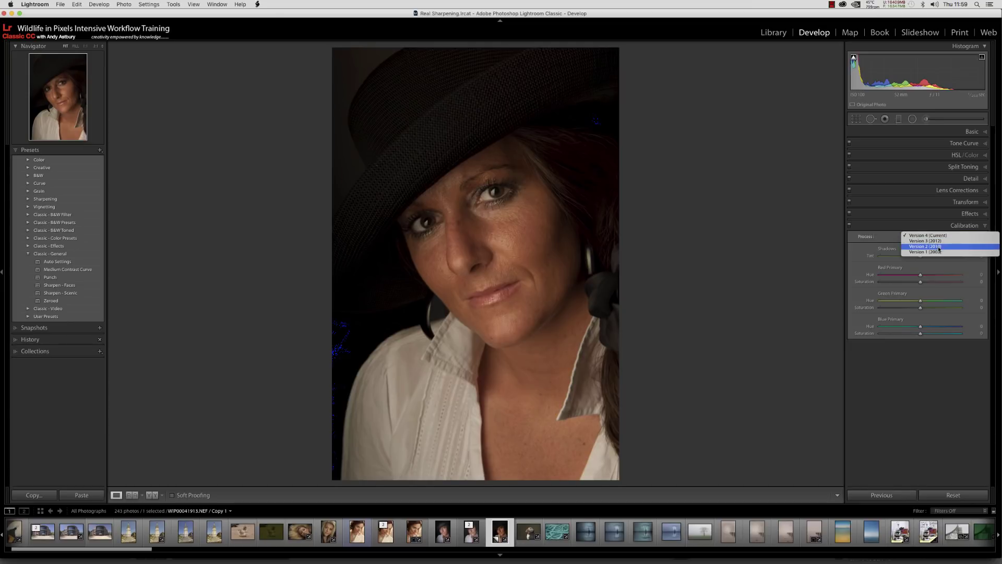
left_click(938, 248)
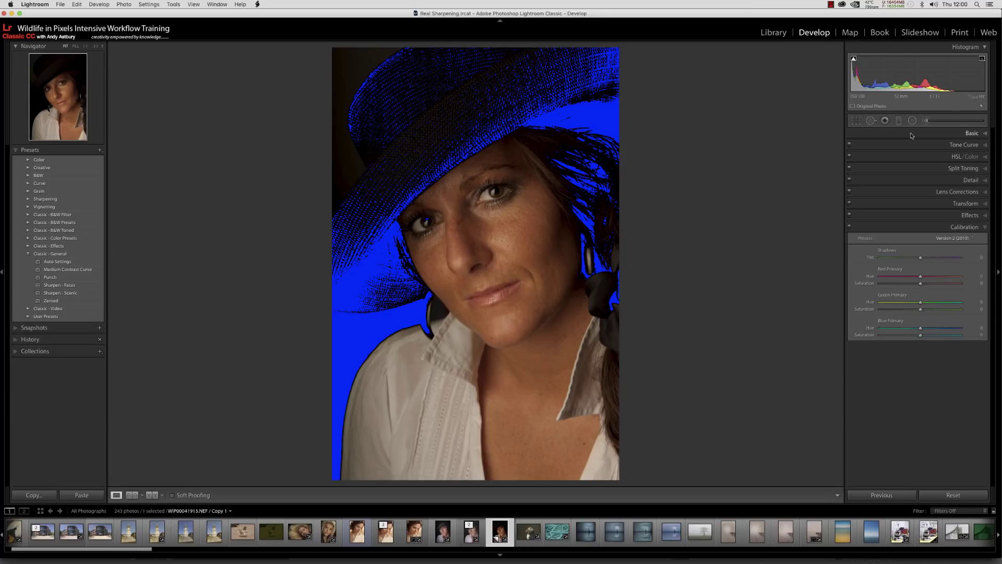
- Turn off Solo Mode and expand the Basic adjustments alongside the Calibration settings
right_click(913, 135)
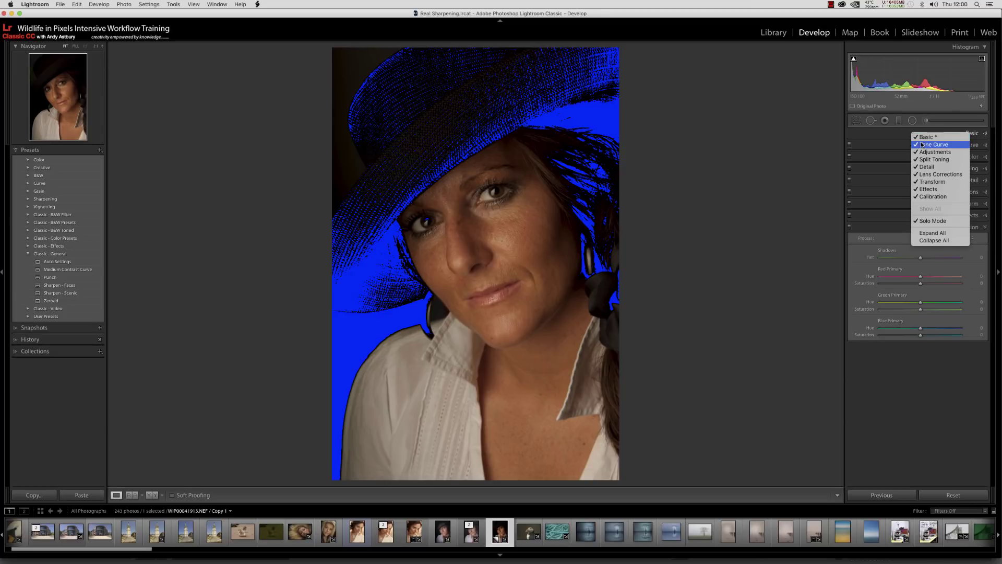
left_click(922, 222)
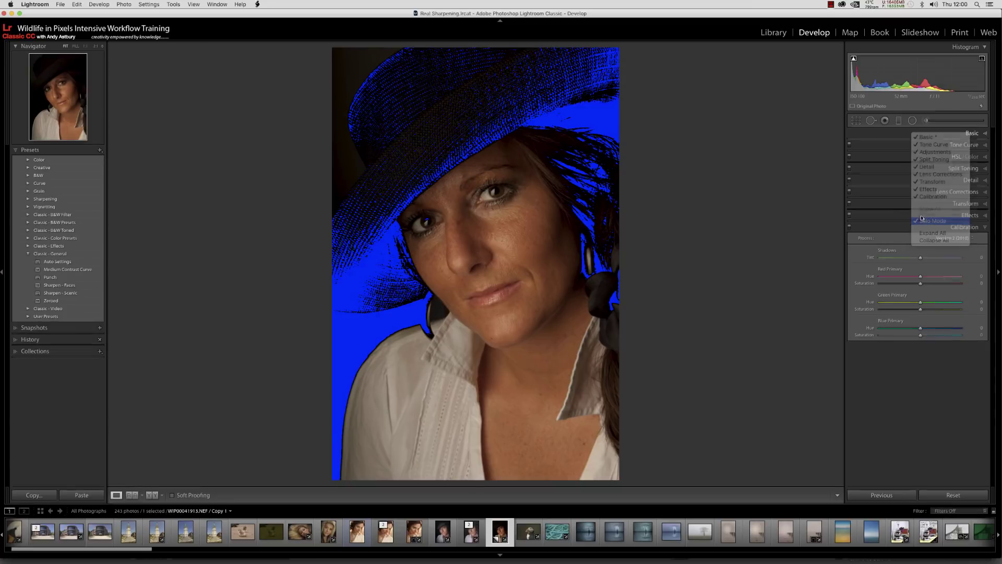
left_click(972, 134)
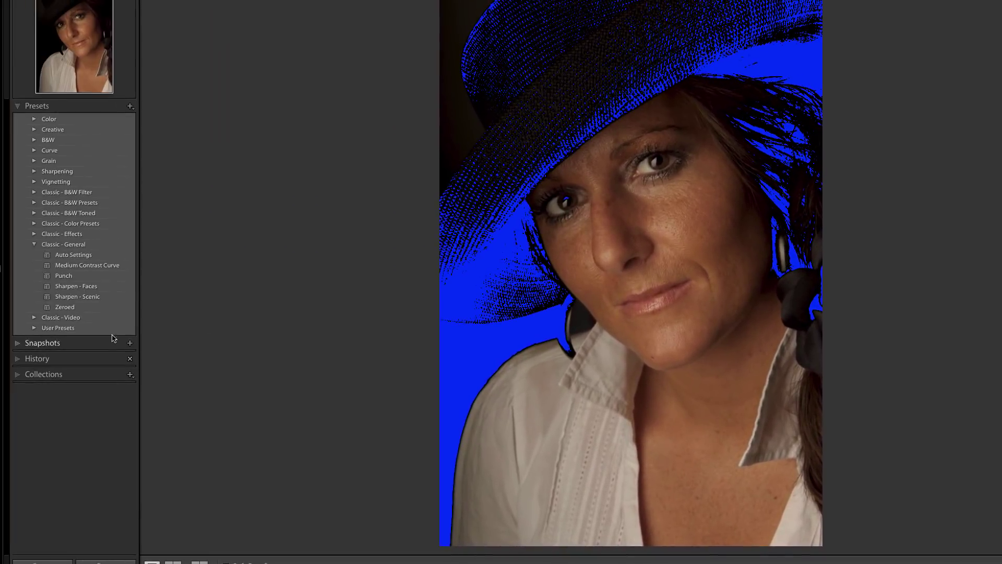
- Apply the Classic - General Zeroed preset, and set the calibration process to Version 4 (Current)
left_click(71, 308)
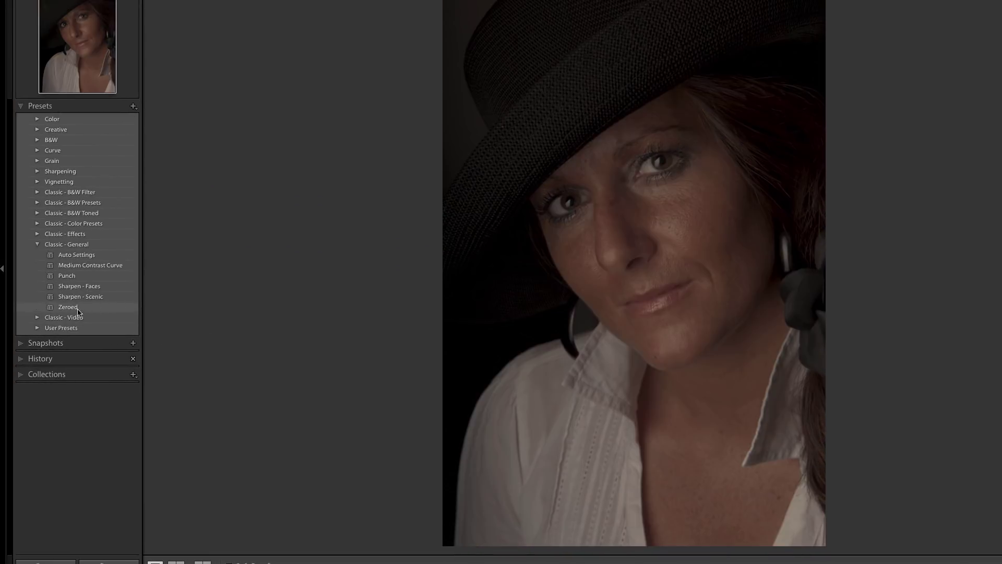
left_click(74, 309)
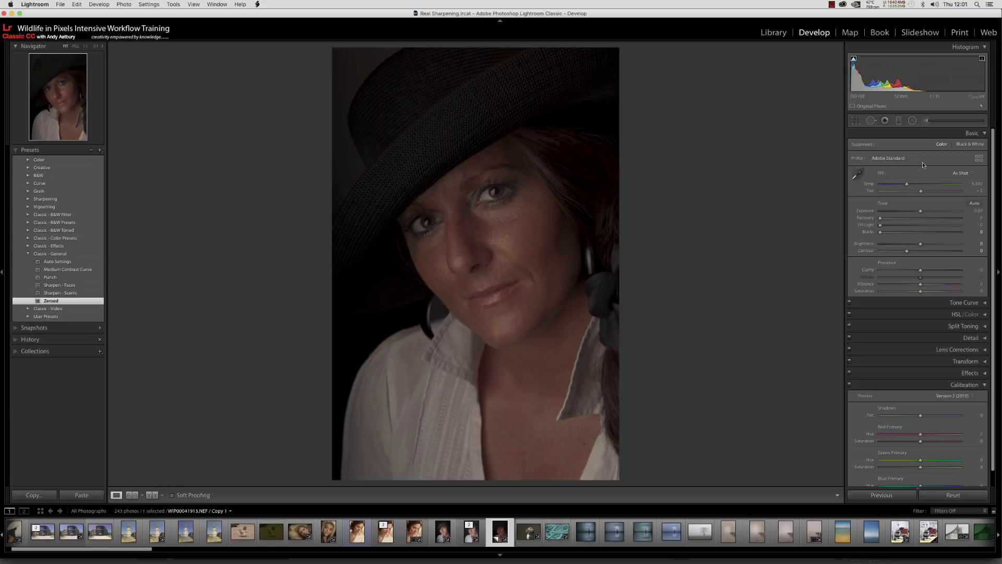
left_click(948, 399)
left_click(947, 384)
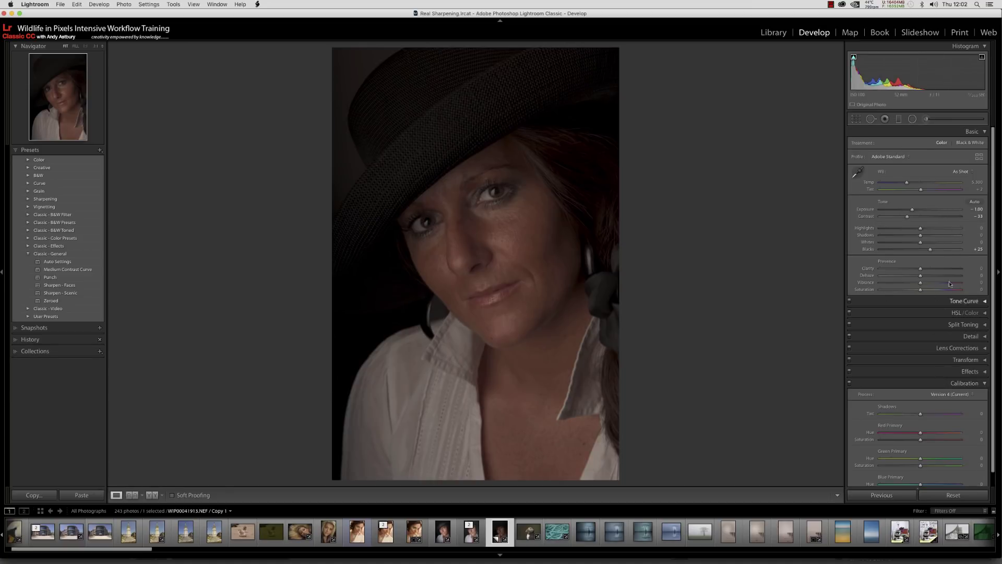
- Enable Remove Chromatic Aberration in the lens corrections and expand the Detail settings
left_click(966, 361)
left_click(969, 329)
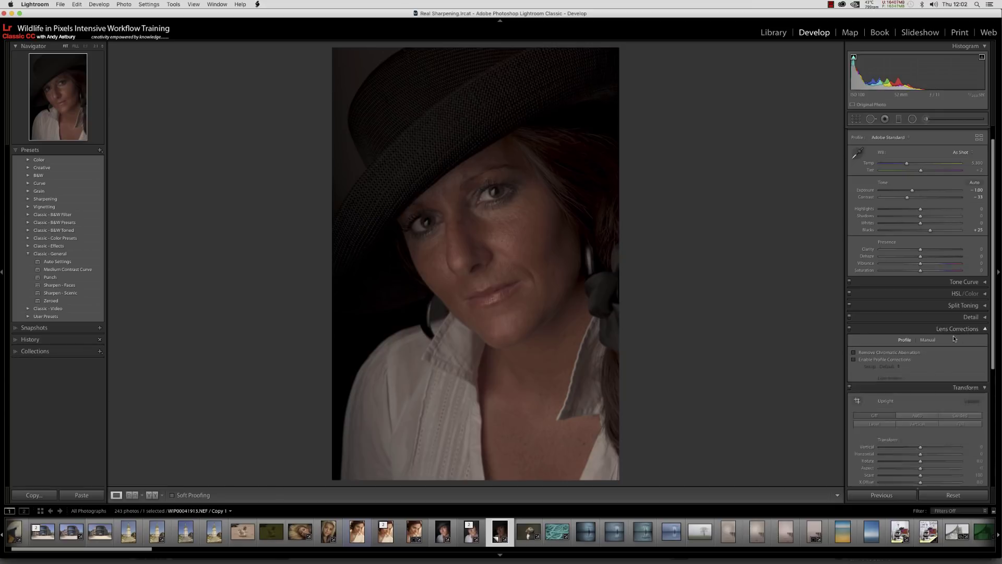
left_click(855, 354)
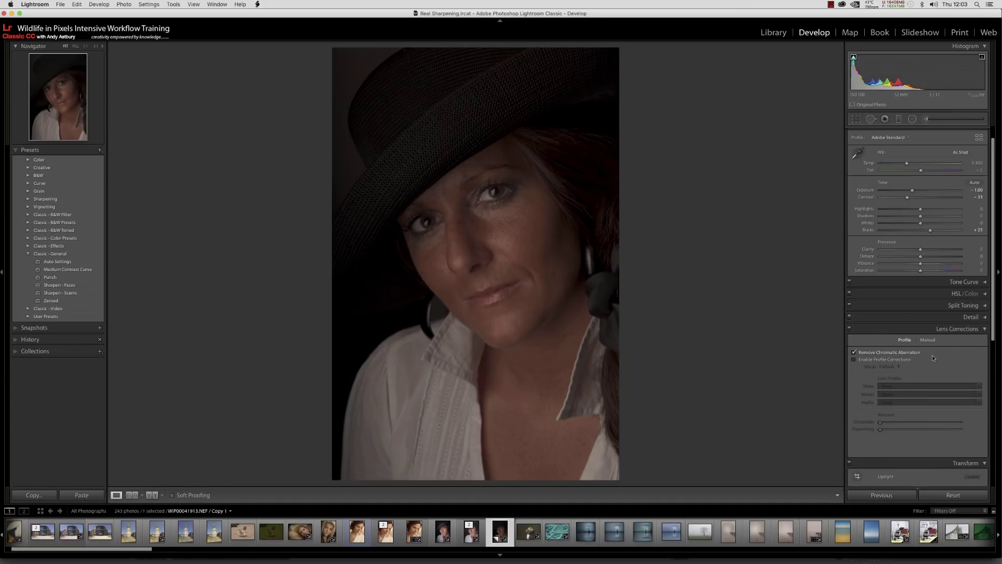
left_click(971, 318)
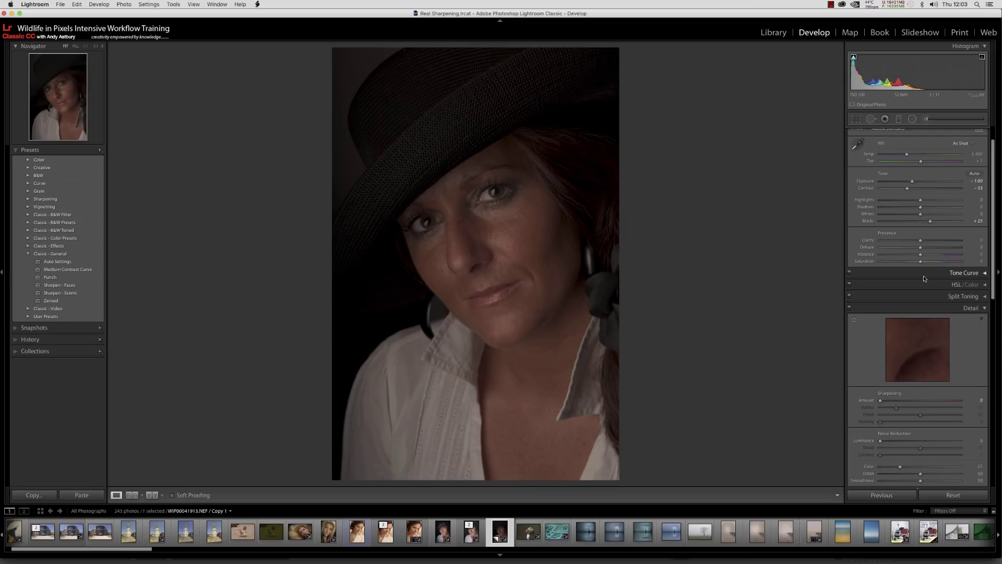
- Set the exposure to +1.00 and sample the white balance from the dark backdrop beside the hat
double_click(865, 182)
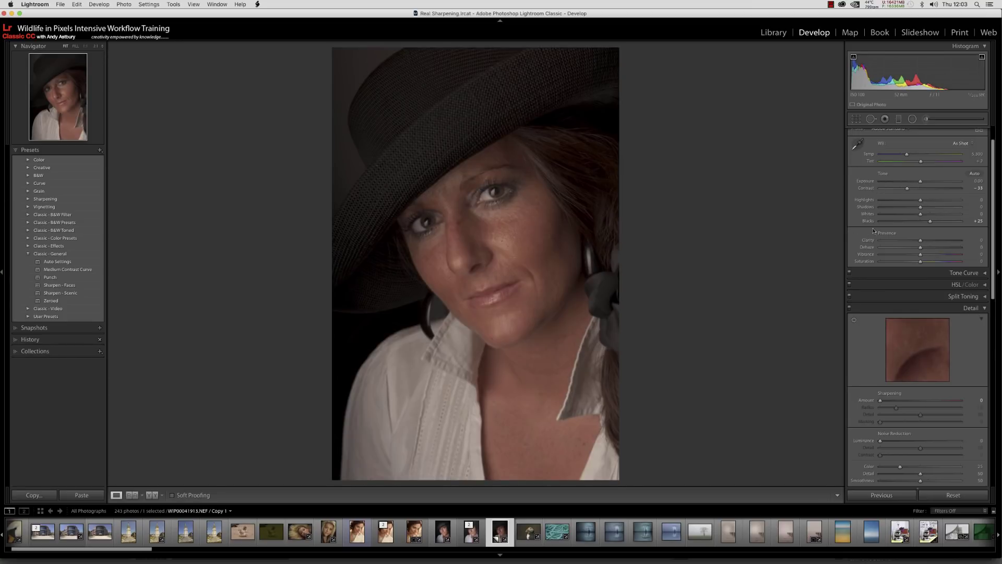
left_click(978, 181)
type("1")
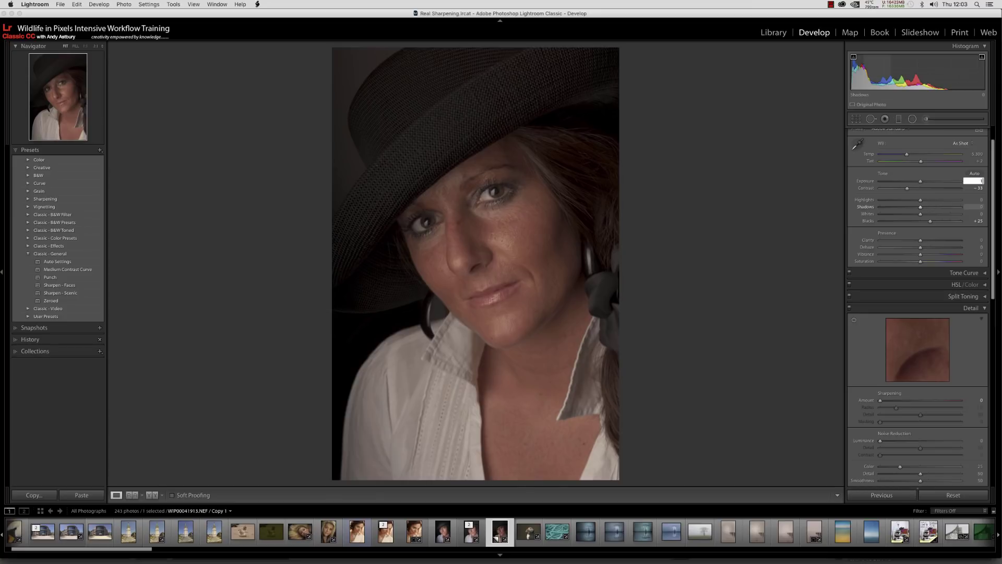
key("Return")
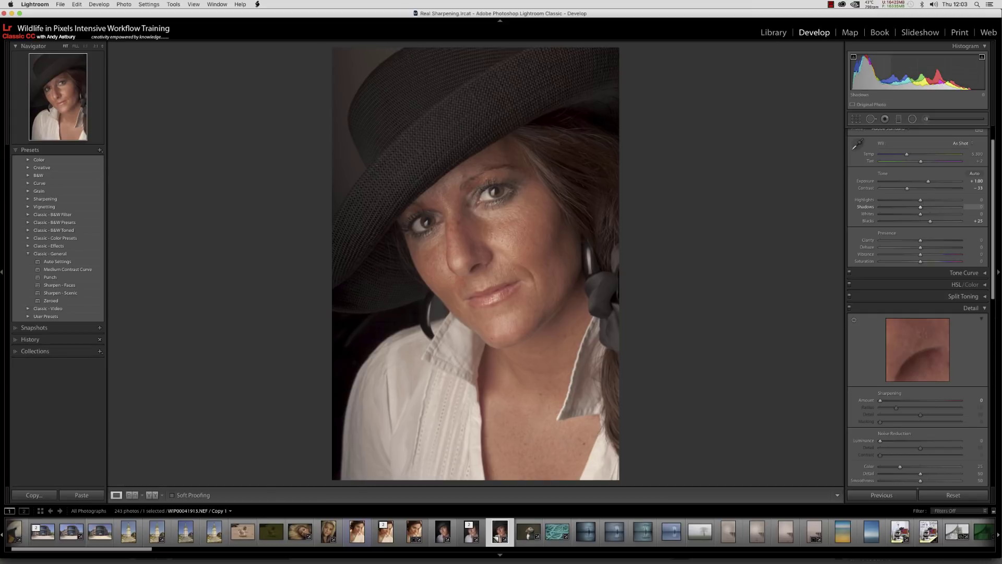
left_click(857, 144)
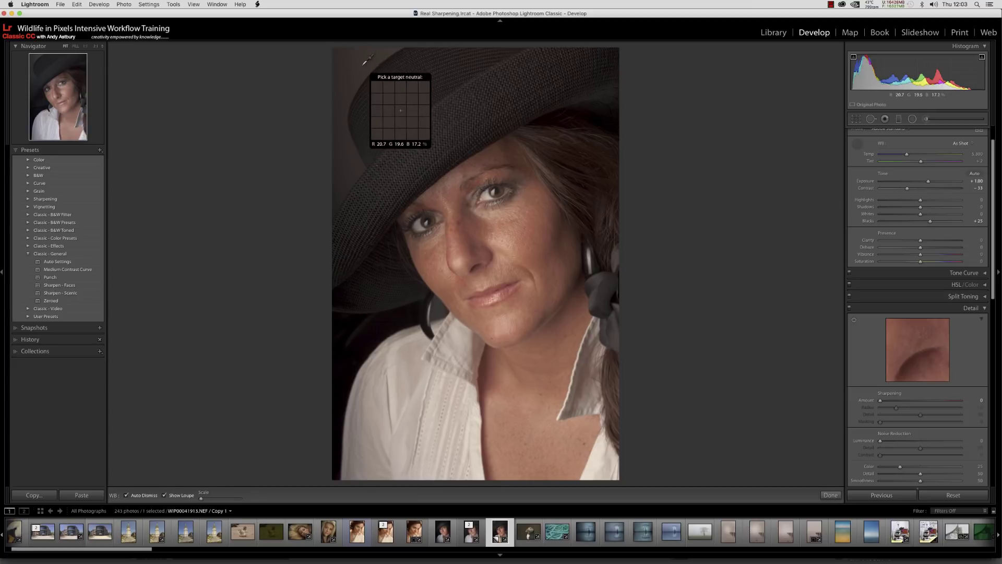
left_click(360, 80)
- Change the portrait's profile from Adobe Standard to Camera Neutral and close the profile browser
scroll(909, 158, "up", 2)
left_click(909, 156)
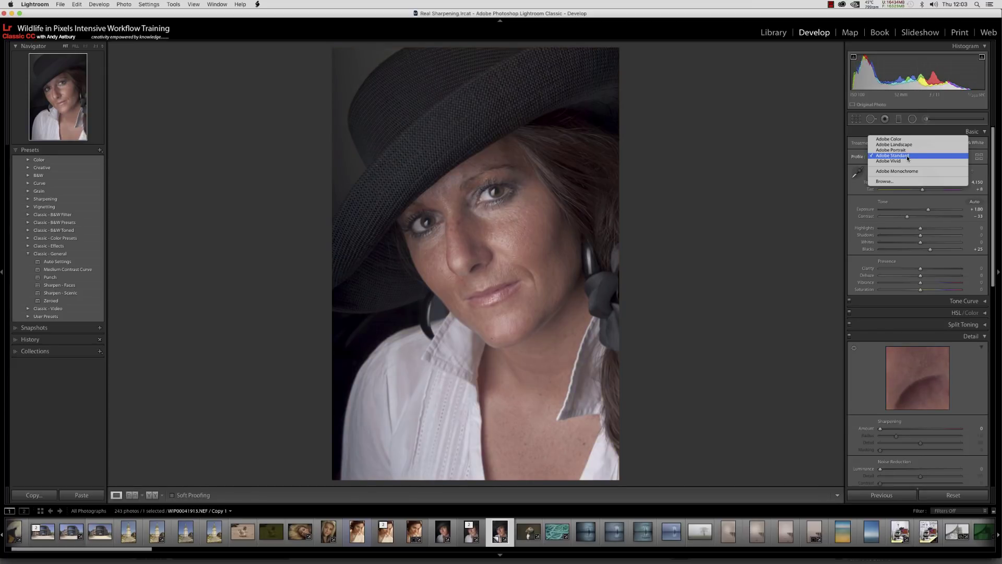
left_click(899, 182)
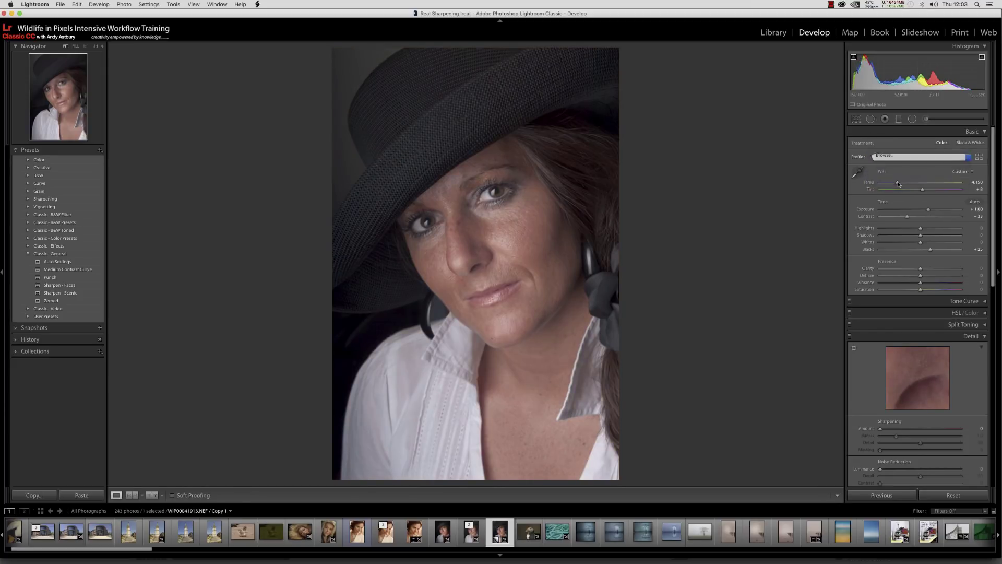
left_click(884, 247)
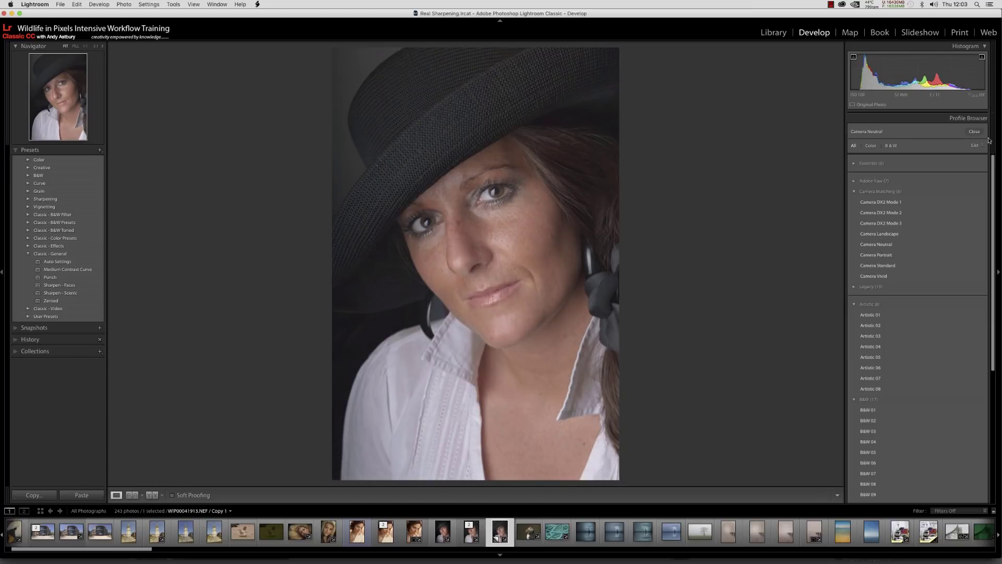
left_click(971, 132)
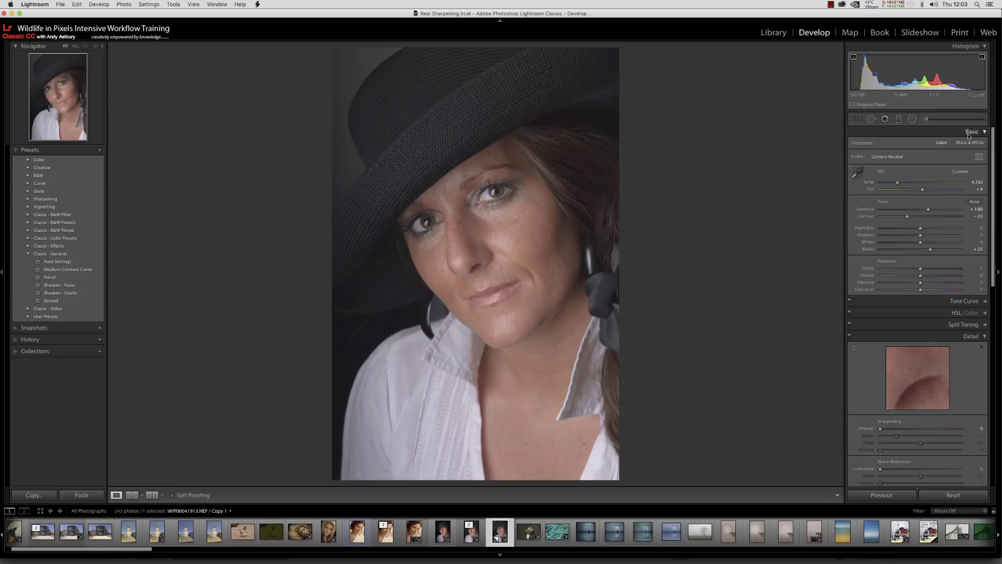
- Return to the finished TIFF edit, and step on to the adjusted raw file beside it for comparison
key("Left")
key("Left")
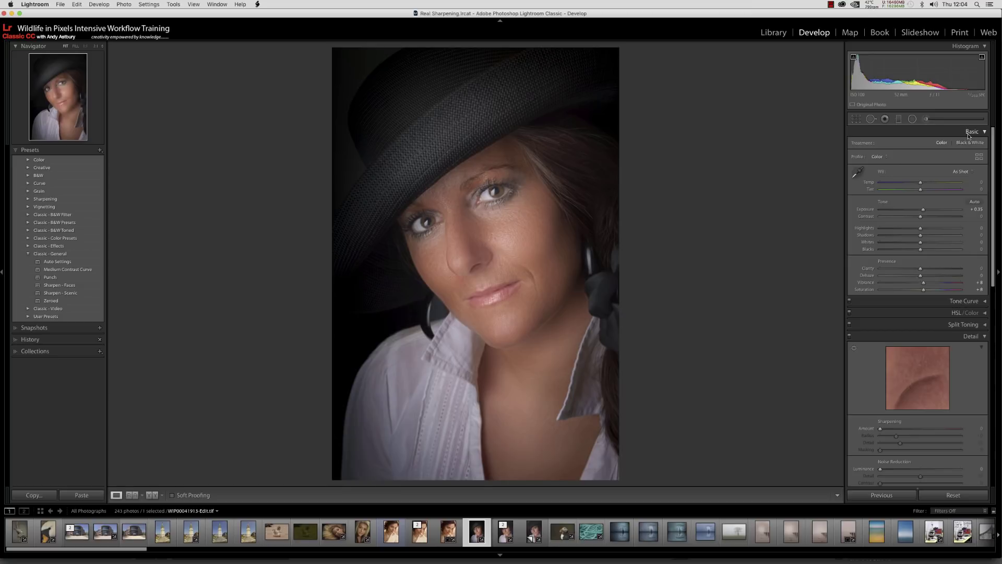
key("Right")
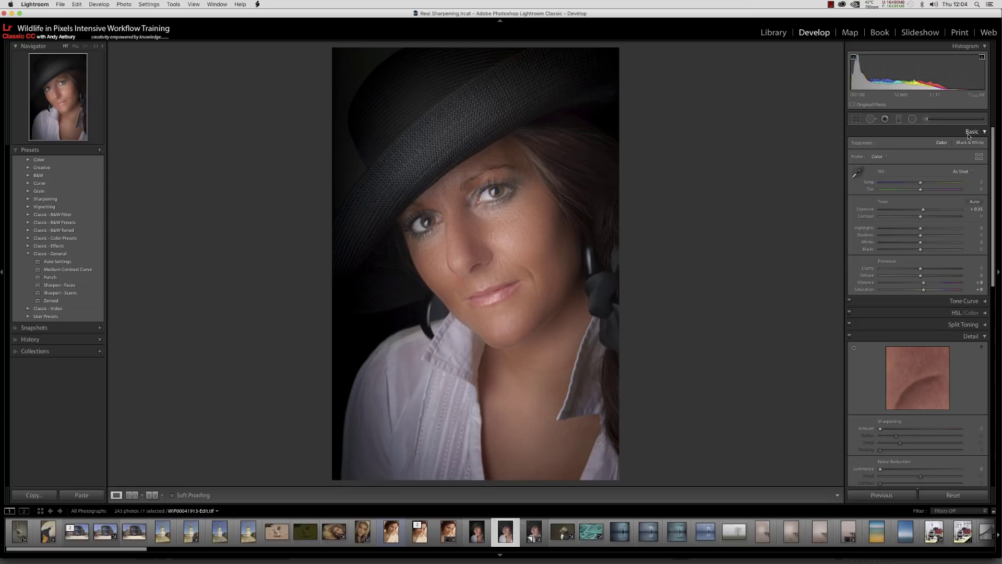
- Go to the raw portrait's virtual copy, Copy 1, and reset all its develop settings to Lightroom's defaults
key("Right")
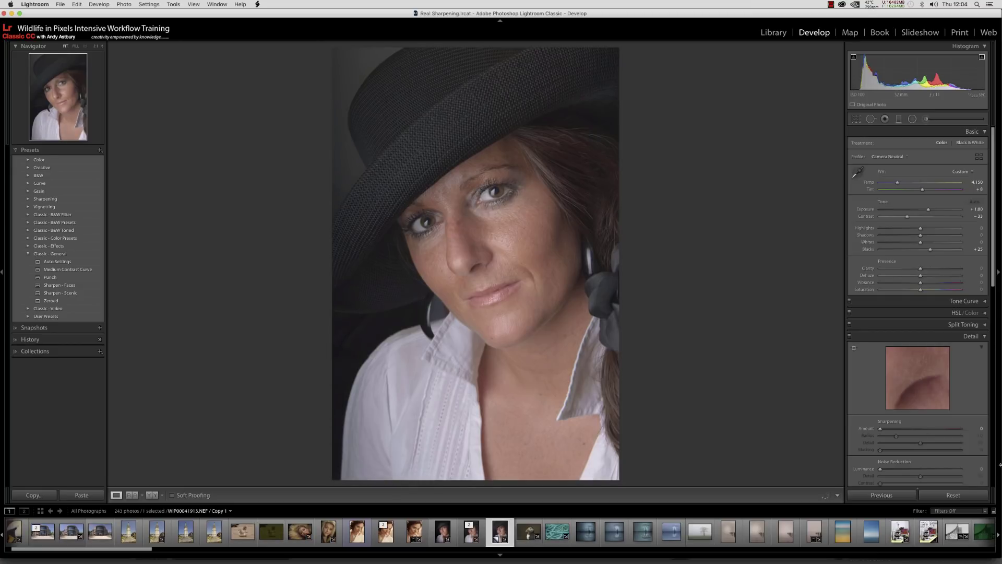
left_click(954, 495)
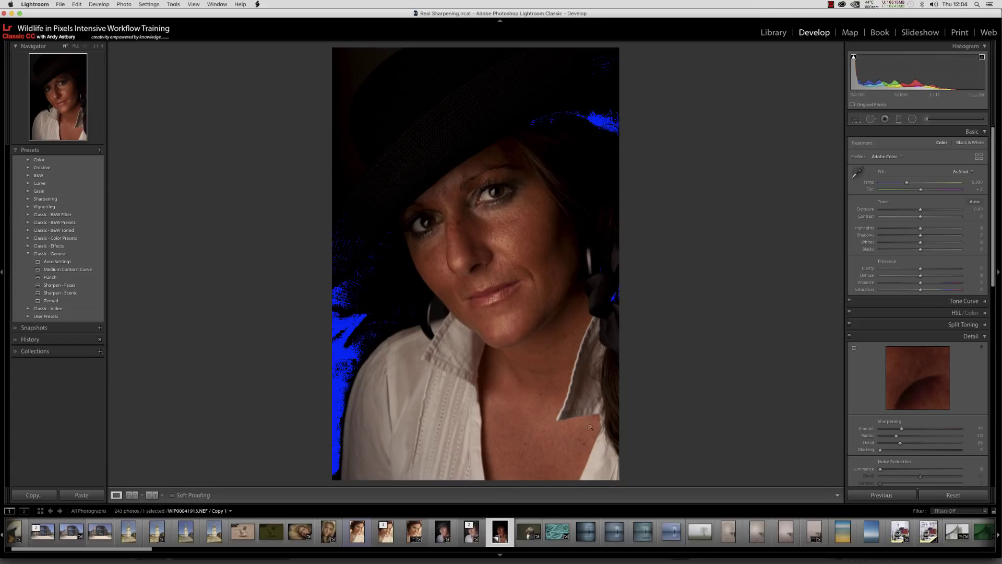
- Compare the finished TIFF edit with the neutralised raw file and the reset virtual copy, ending on the neutralised raw
left_click(443, 534)
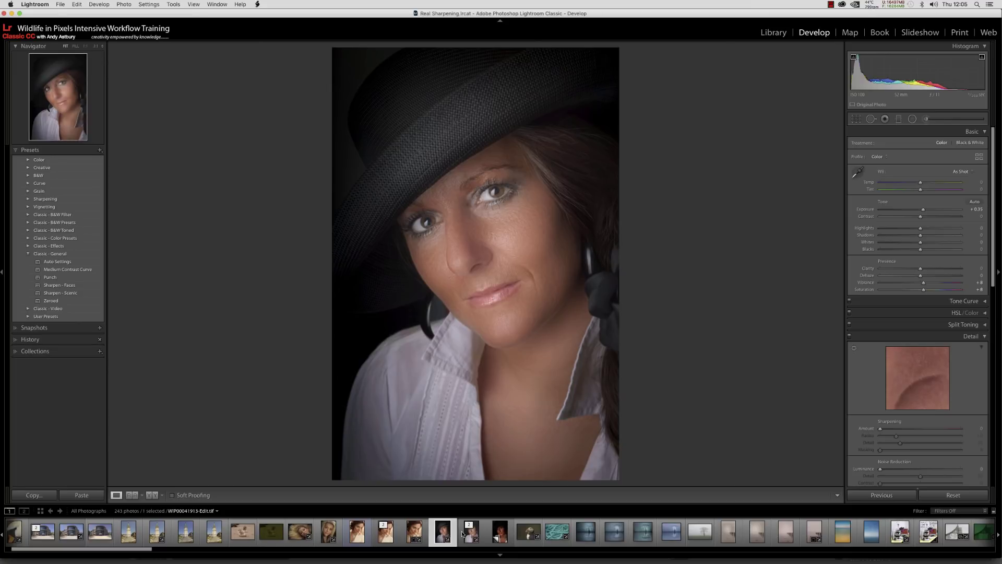
left_click(472, 535)
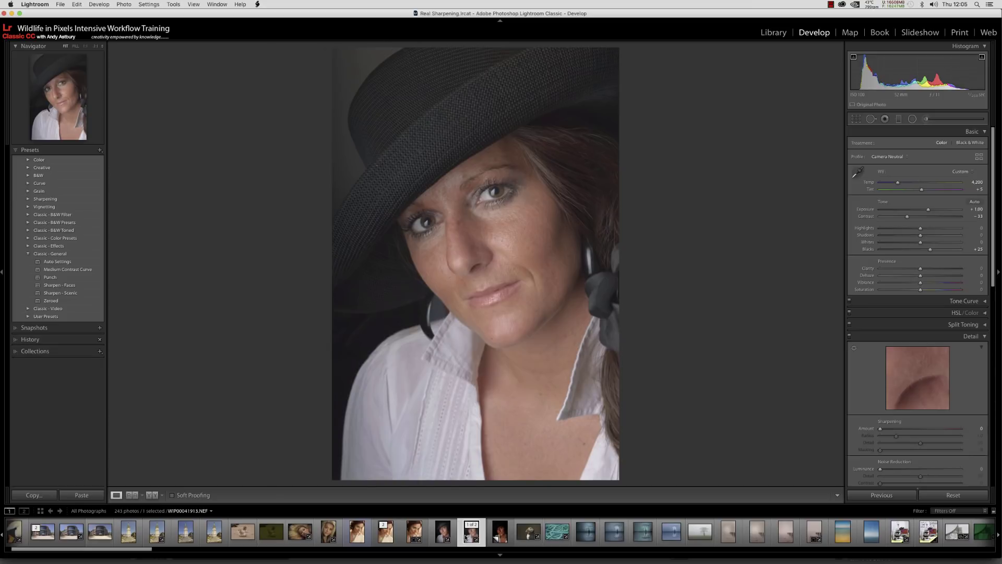
left_click(444, 532)
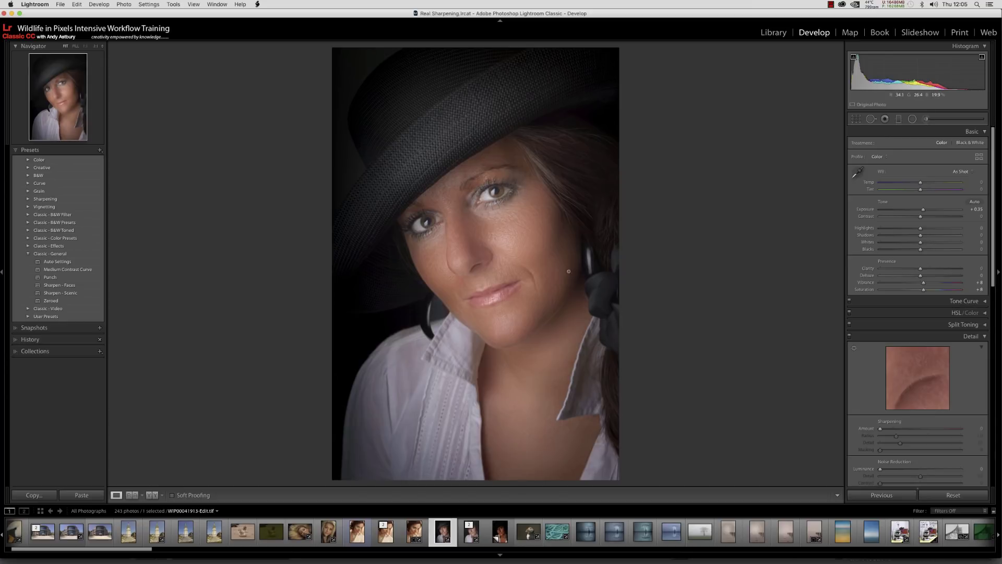
left_click(500, 532)
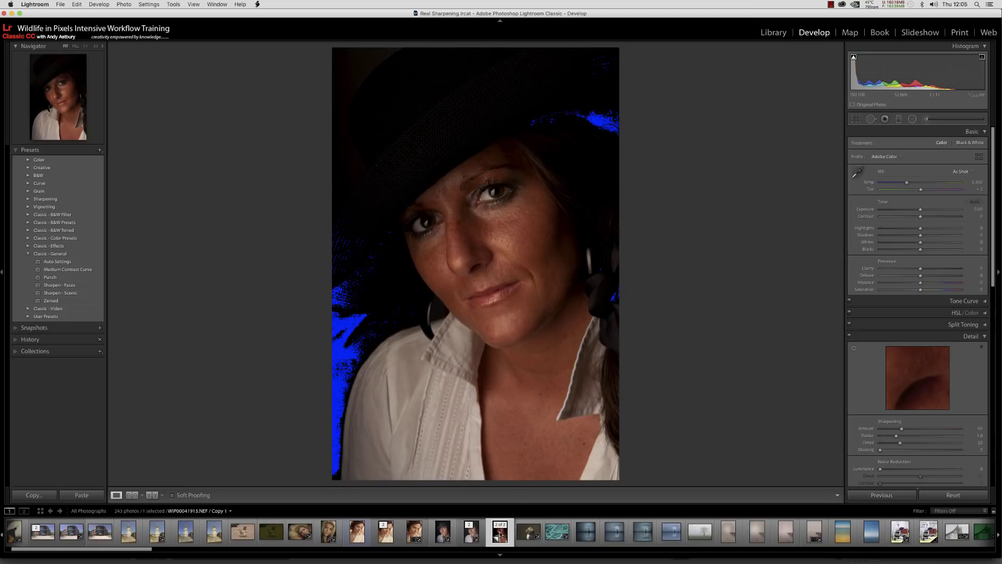
left_click(473, 533)
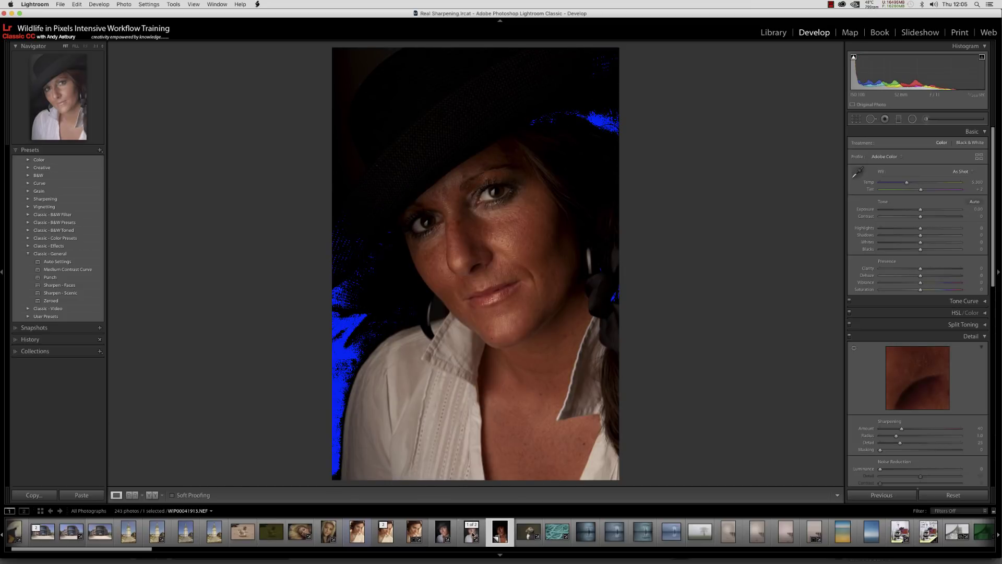